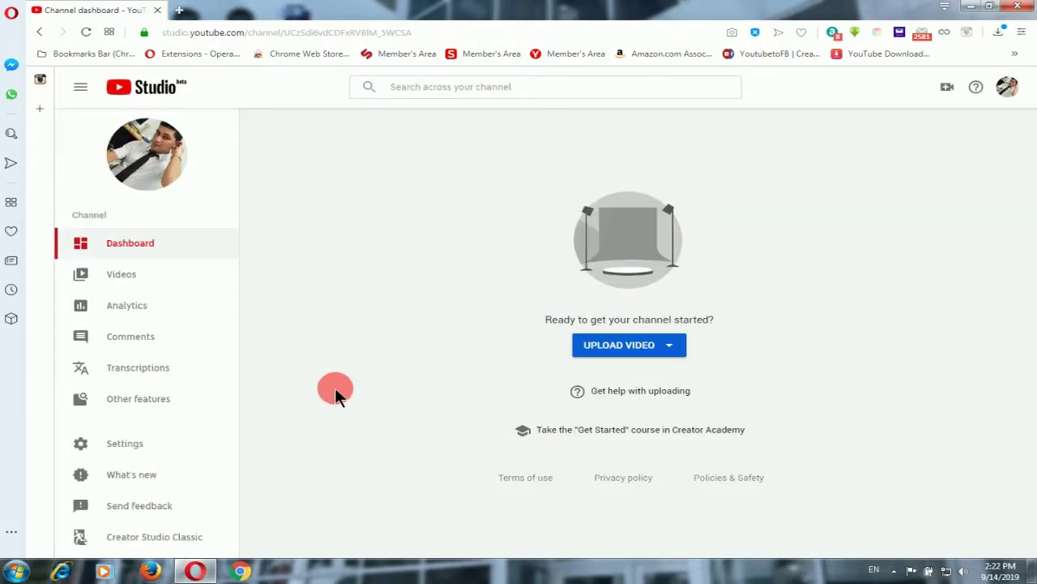
- Open the Audio Library from the channel's other features and look through the free music tracks
mouse_move(166, 409)
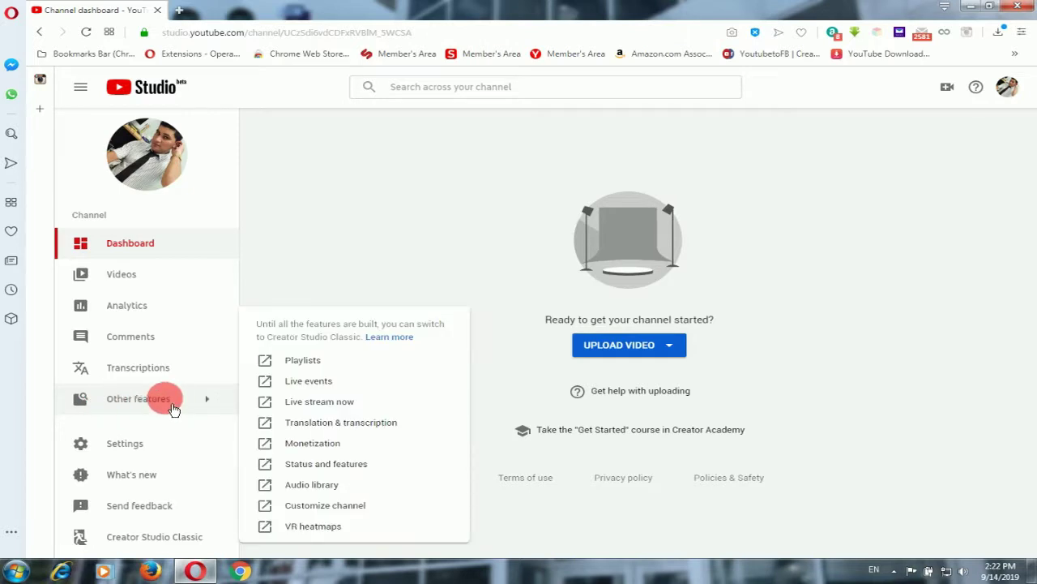
left_click(316, 489)
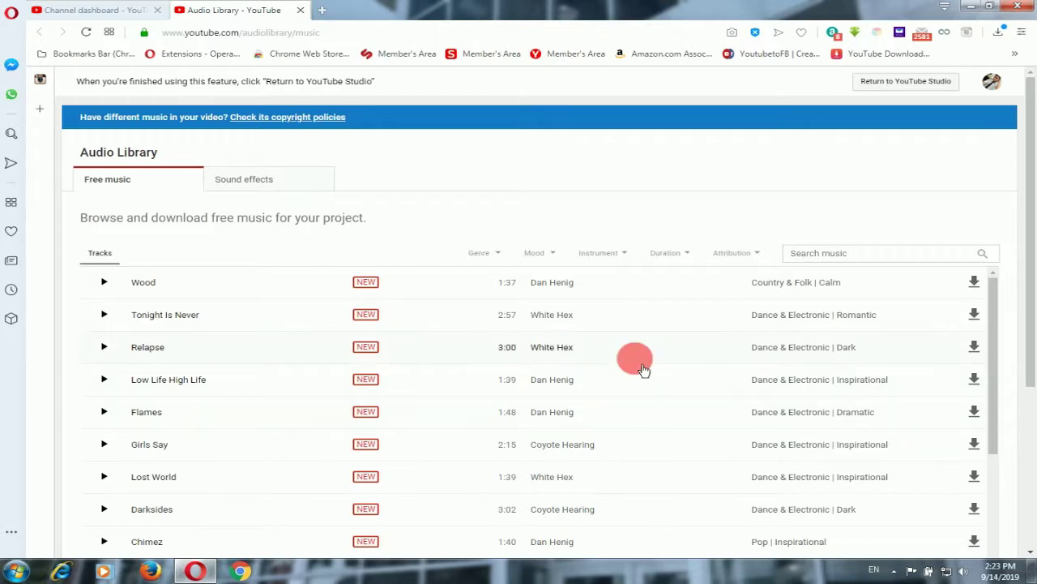
scroll(539, 424, "down", 1)
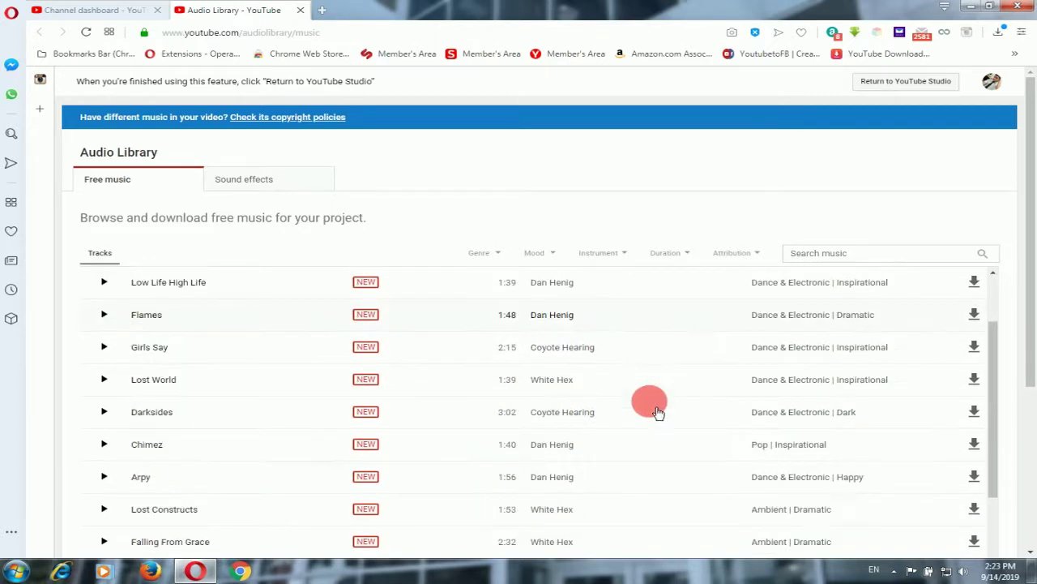
scroll(811, 398, "down", 2)
- Filter the free music to tracks with the "Attribution not required" license
scroll(810, 398, "up", 3)
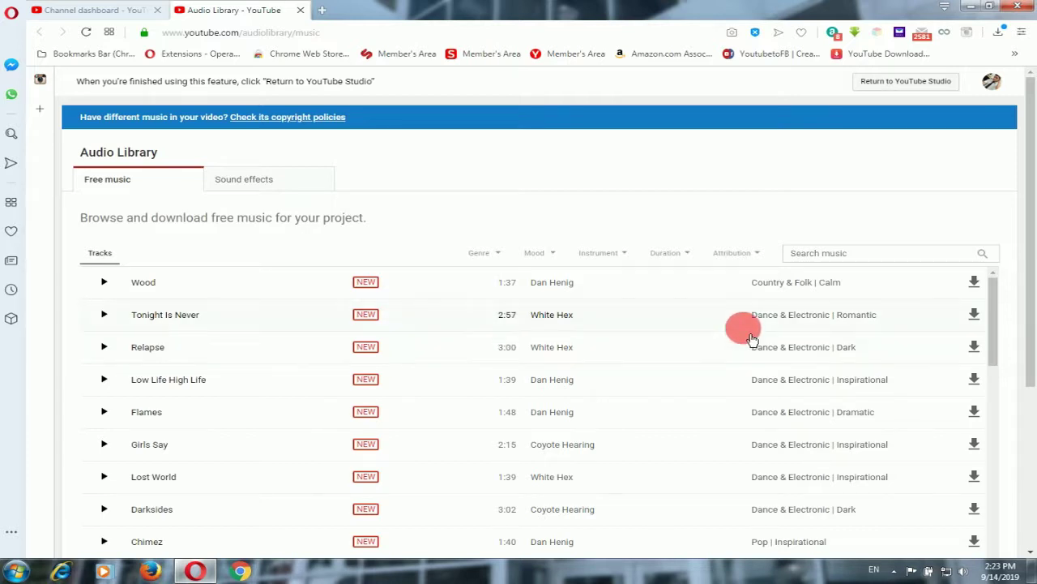
left_click(753, 261)
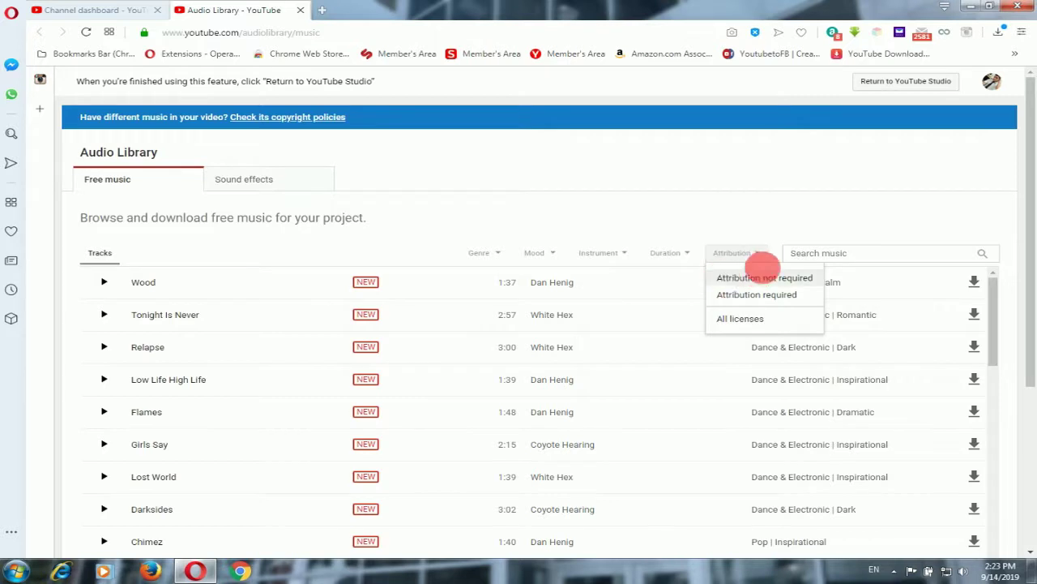
left_click(780, 278)
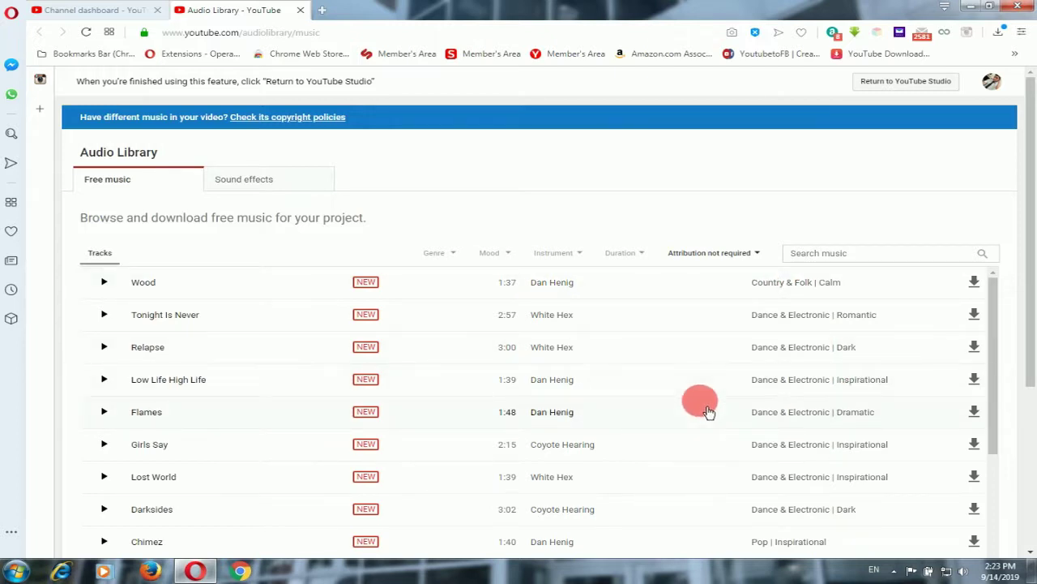
- Look through the filtered tracks, download the track "Lost World" and check the browser's downloads
scroll(701, 405, "down", 10)
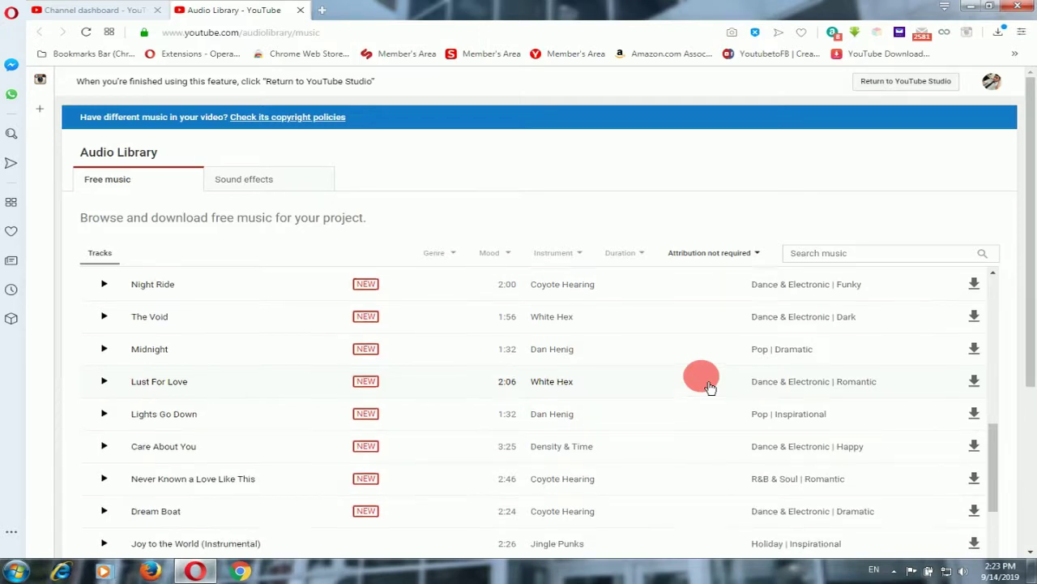
scroll(707, 386, "up", 10)
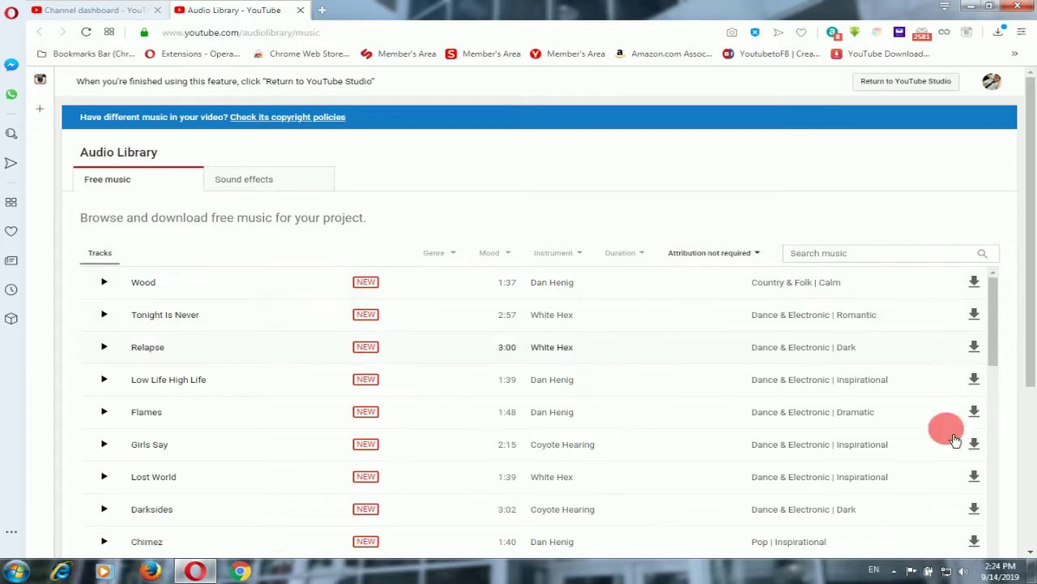
left_click(975, 482)
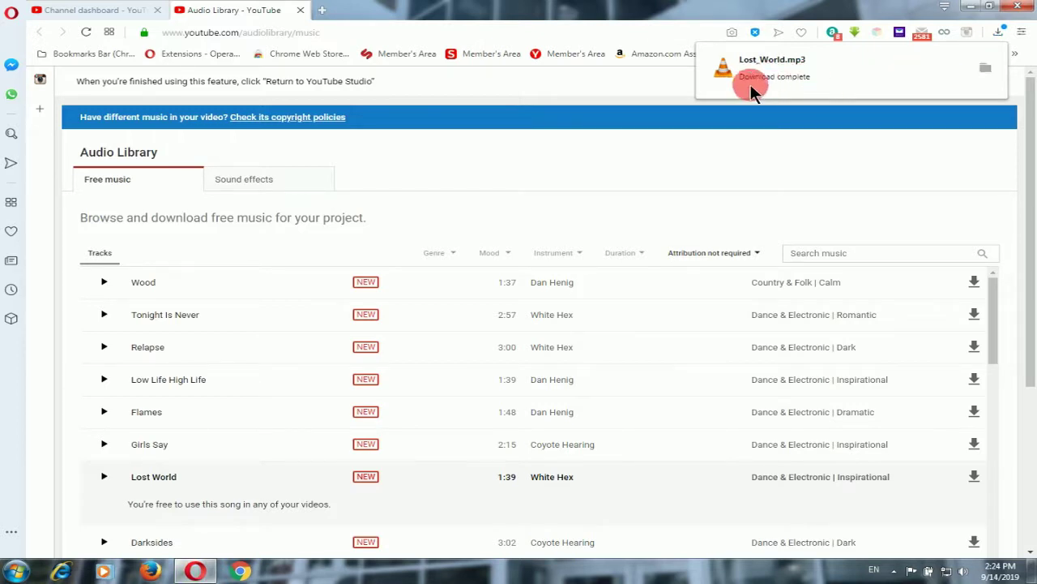
left_click(999, 32)
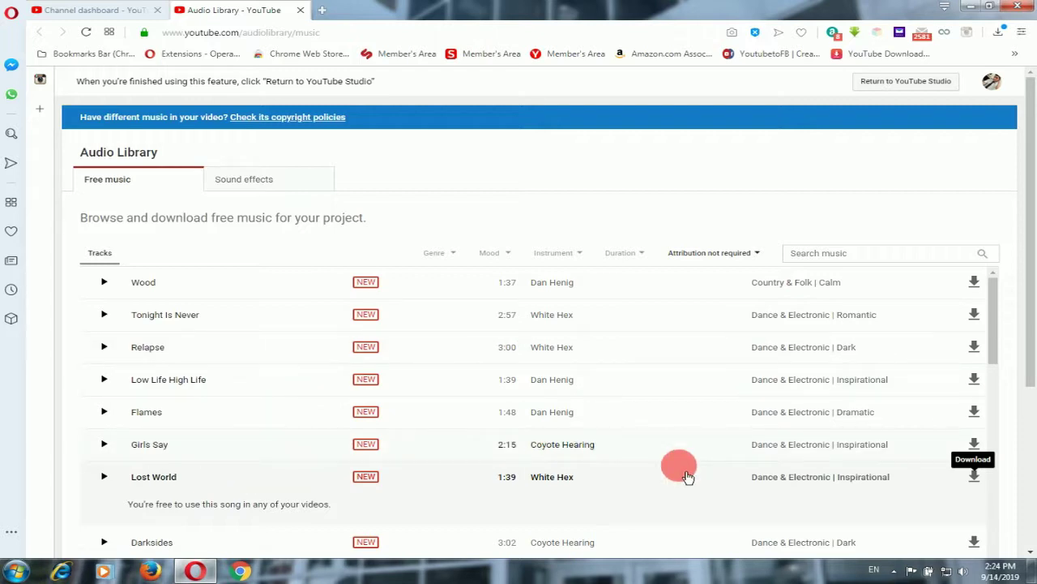
- Filter the free music tracks to a duration of 4:30 - 5:00
scroll(514, 394, "down", 3)
scroll(514, 390, "up", 3)
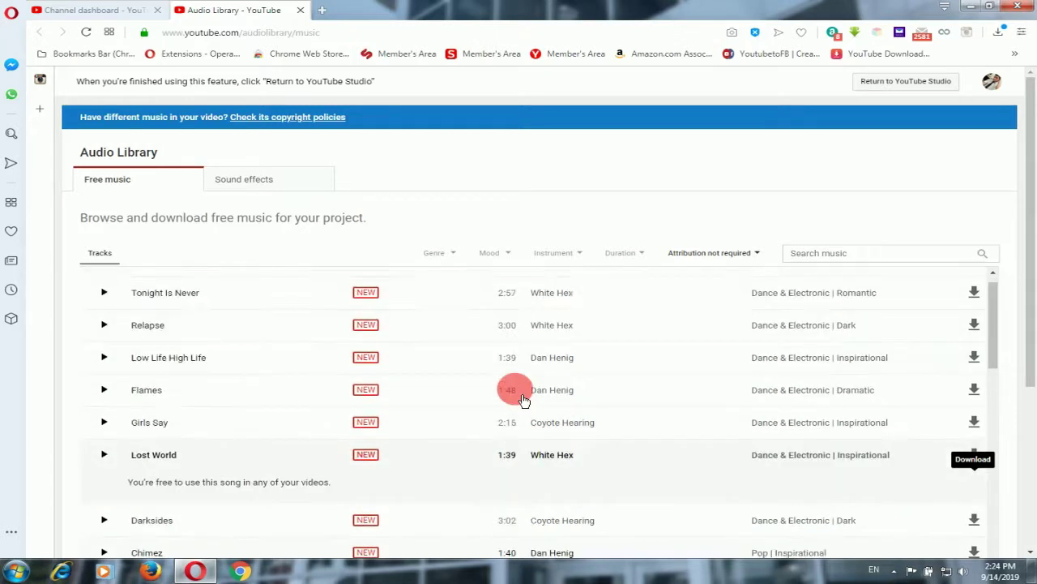
left_click(653, 261)
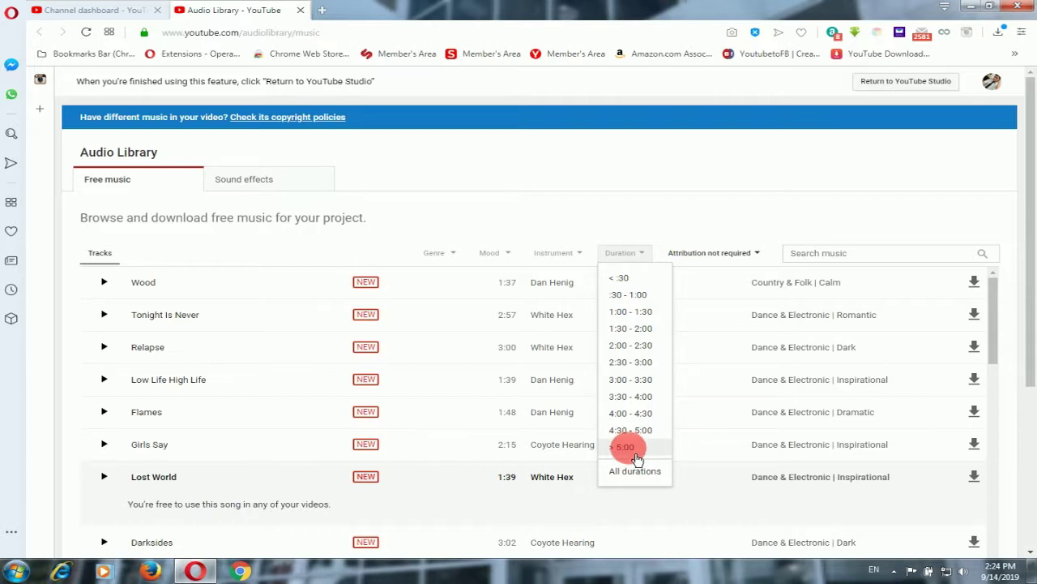
left_click(627, 431)
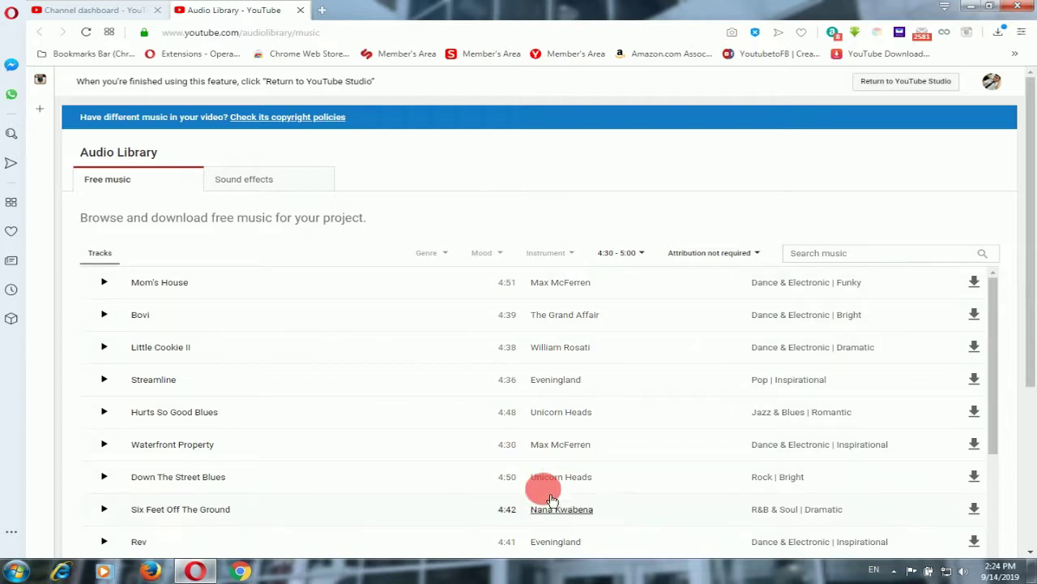
- Review the instrument, mood and genre filter options, and look through the tracks matching the duration filter
left_click(568, 257)
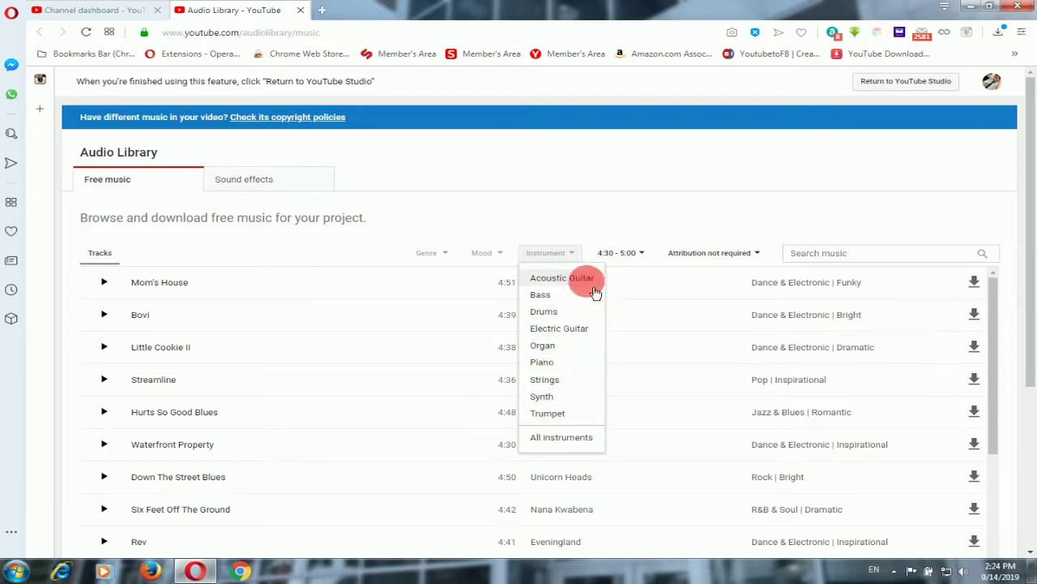
left_click(575, 254)
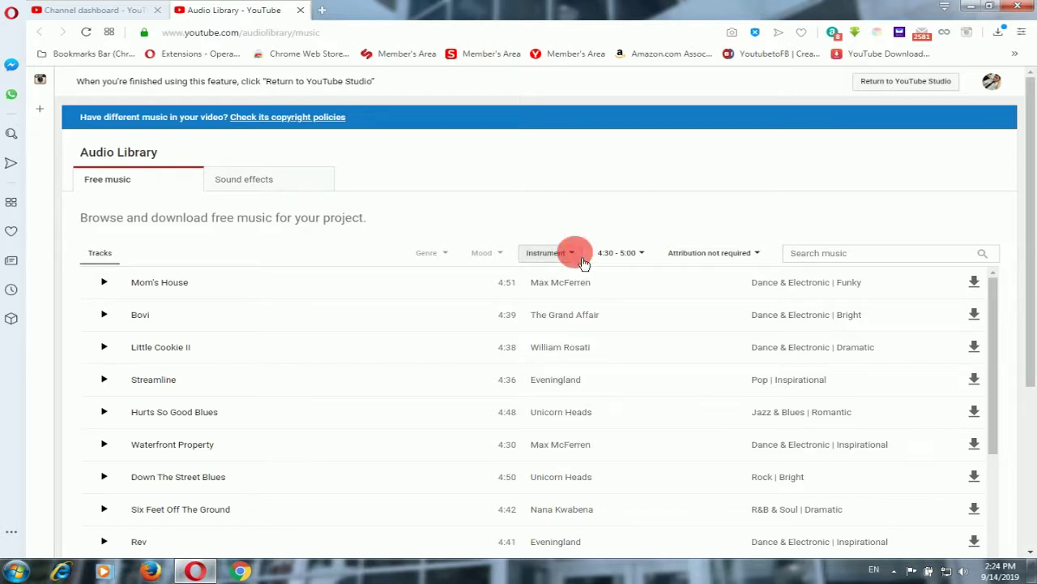
left_click(506, 264)
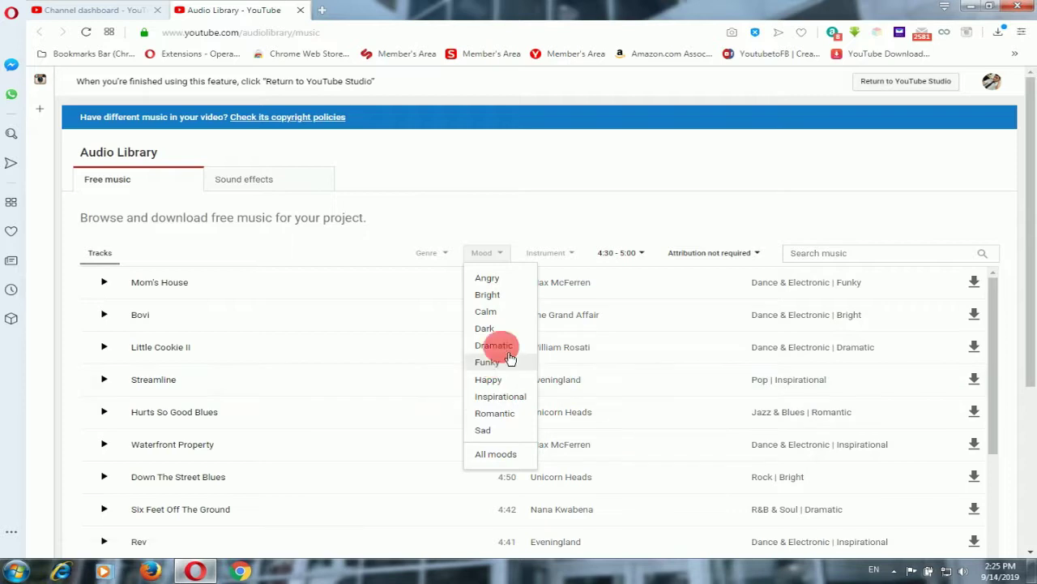
left_click(503, 264)
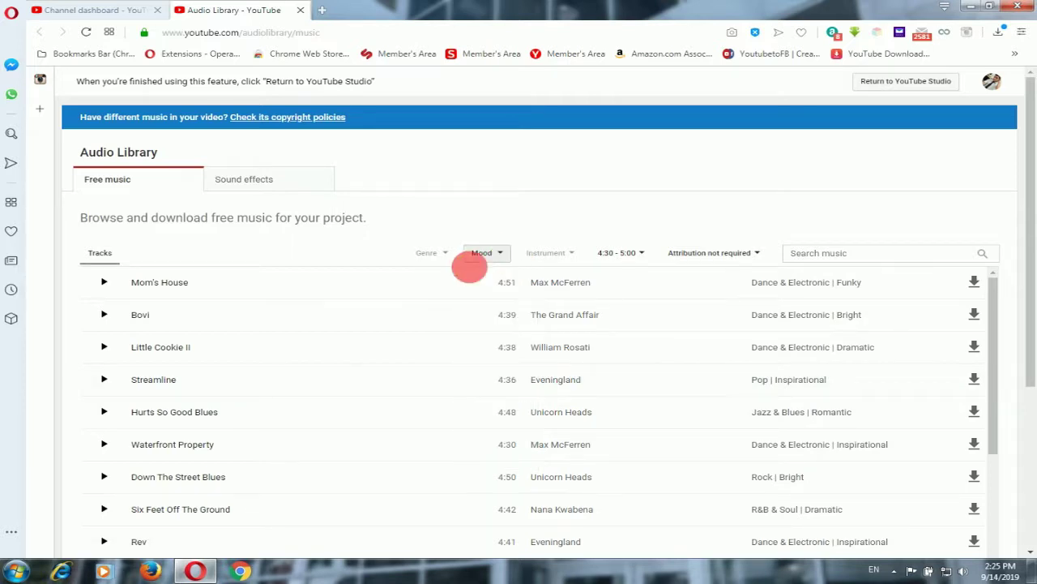
left_click(456, 258)
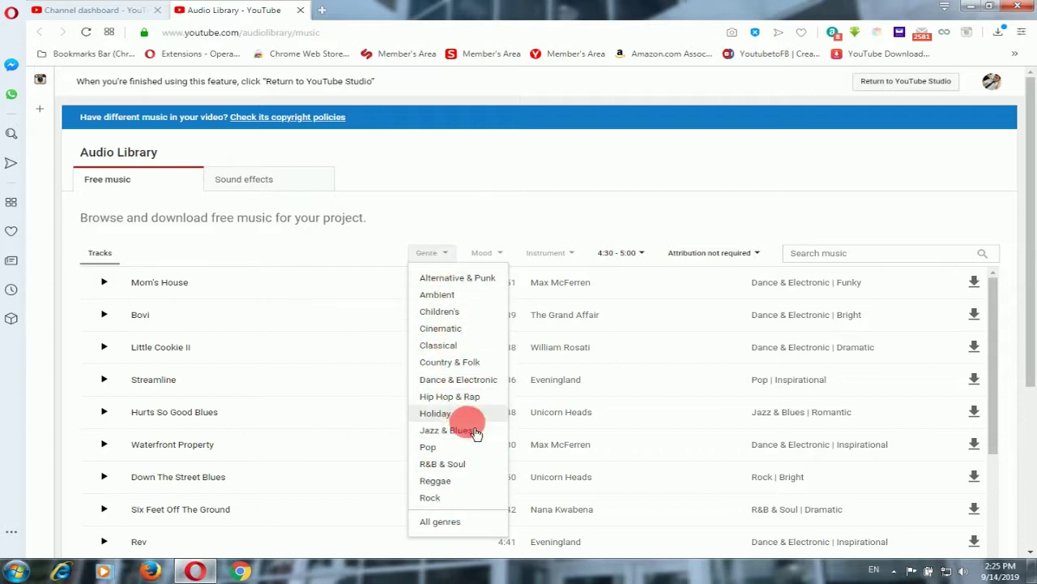
left_click(449, 264)
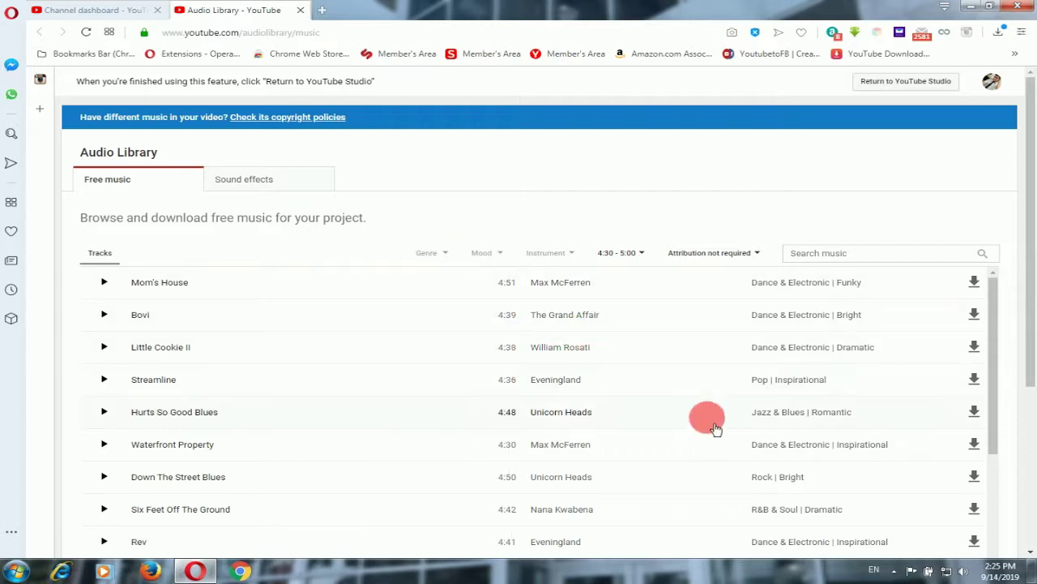
scroll(749, 409, "down", 3)
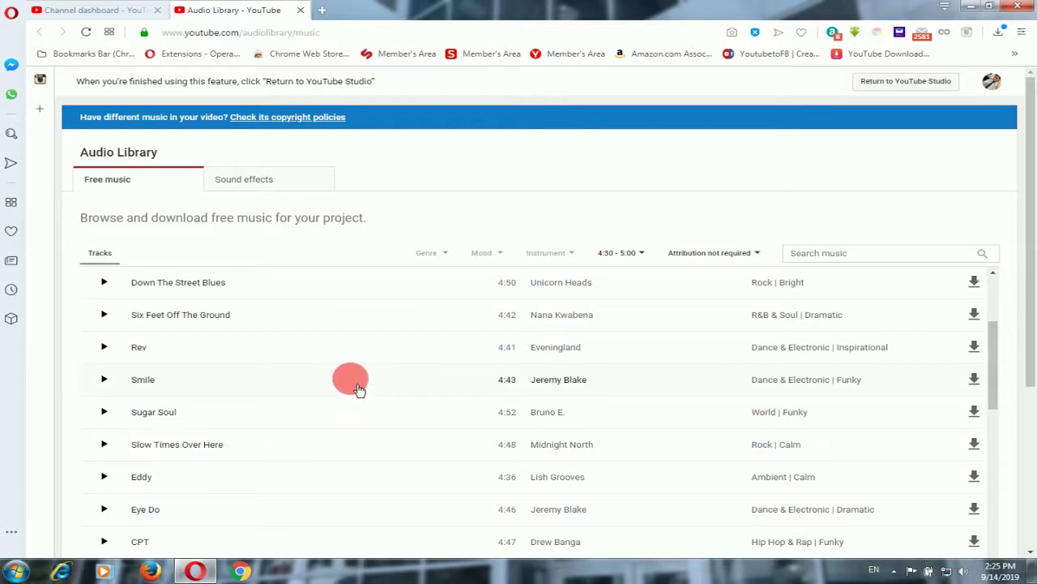
scroll(359, 383, "down", 3)
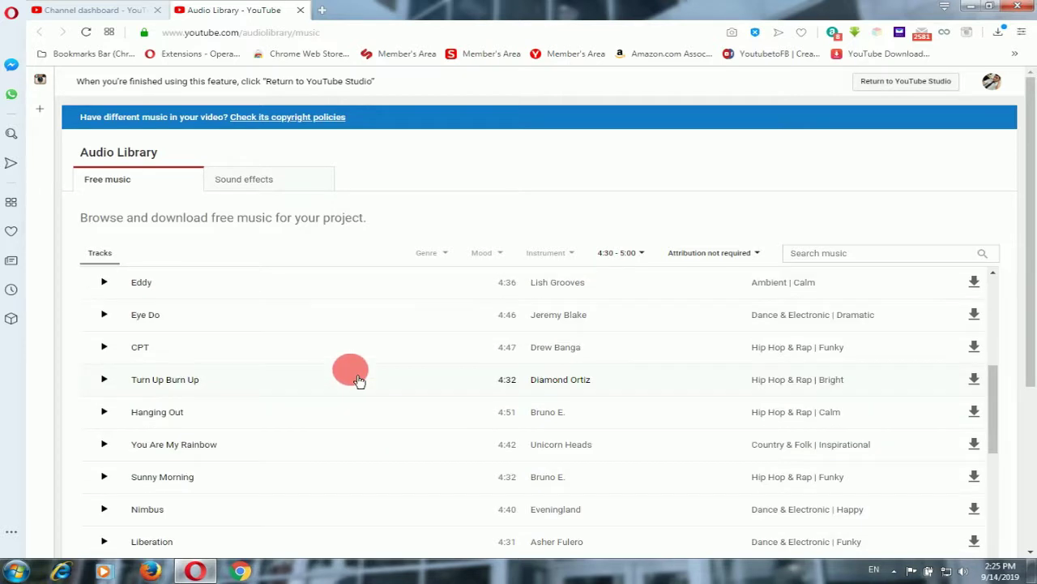
- Open the sound effects collection and examine its sounds and the available category options
scroll(359, 382, "up", 6)
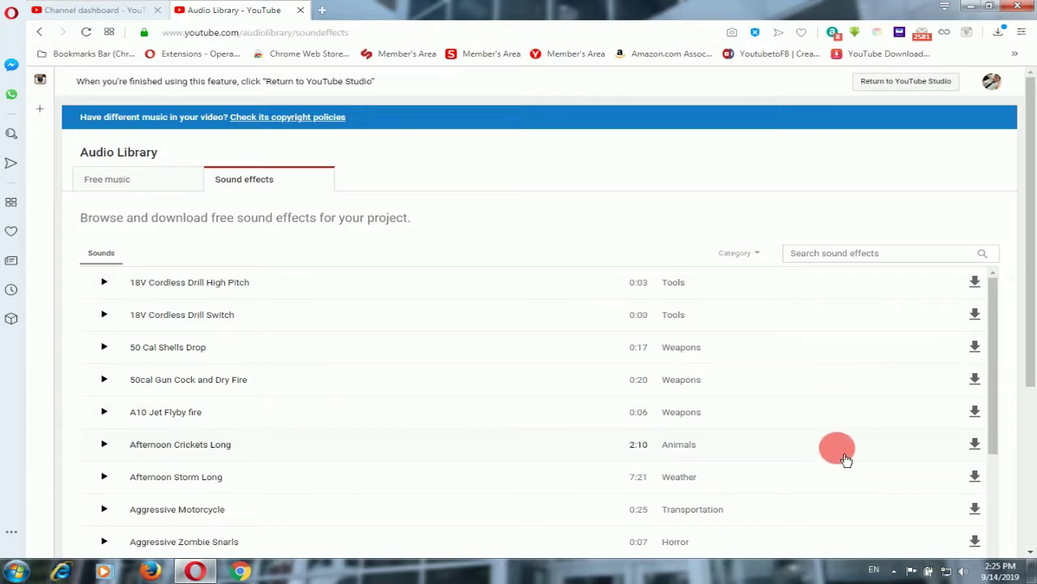
scroll(839, 470, "down", 3)
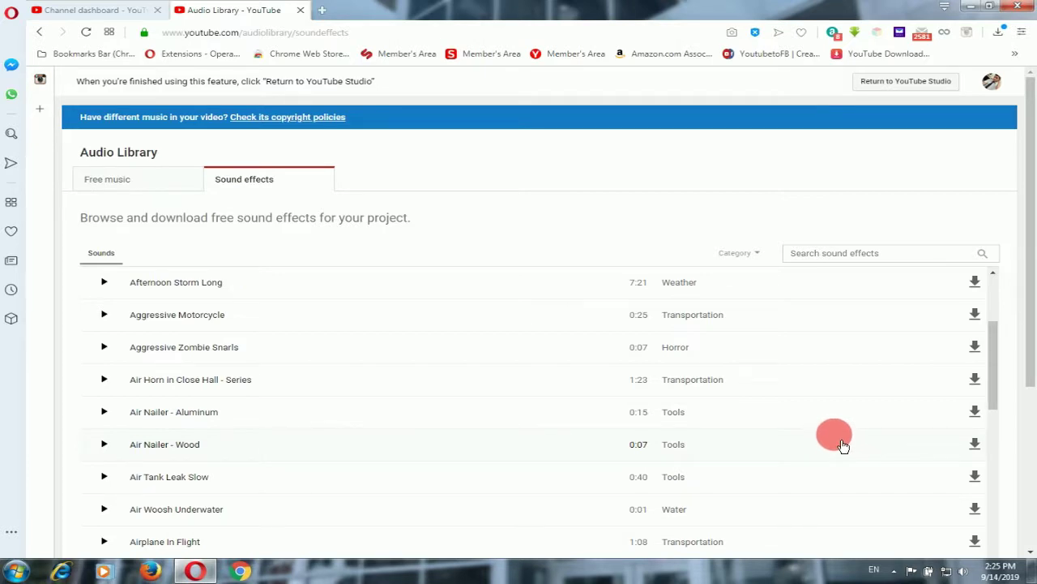
scroll(841, 444, "down", 3)
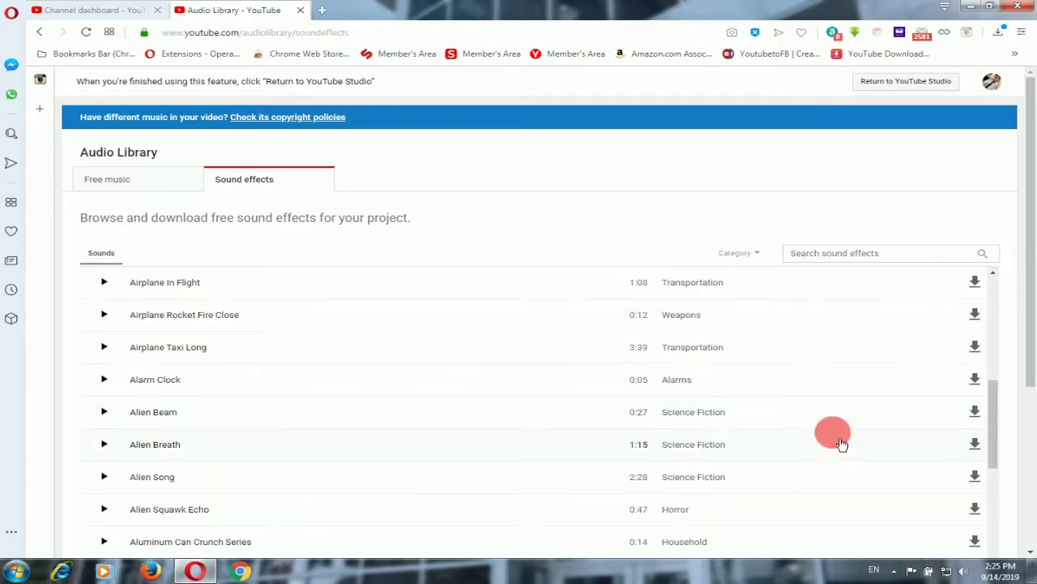
scroll(841, 444, "up", 4)
scroll(839, 438, "up", 3)
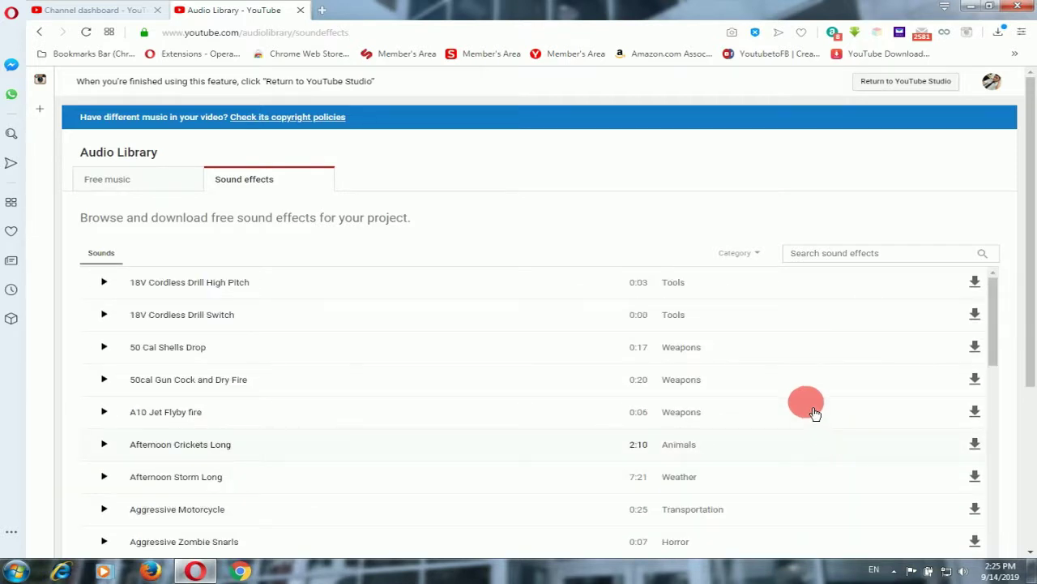
left_click(756, 254)
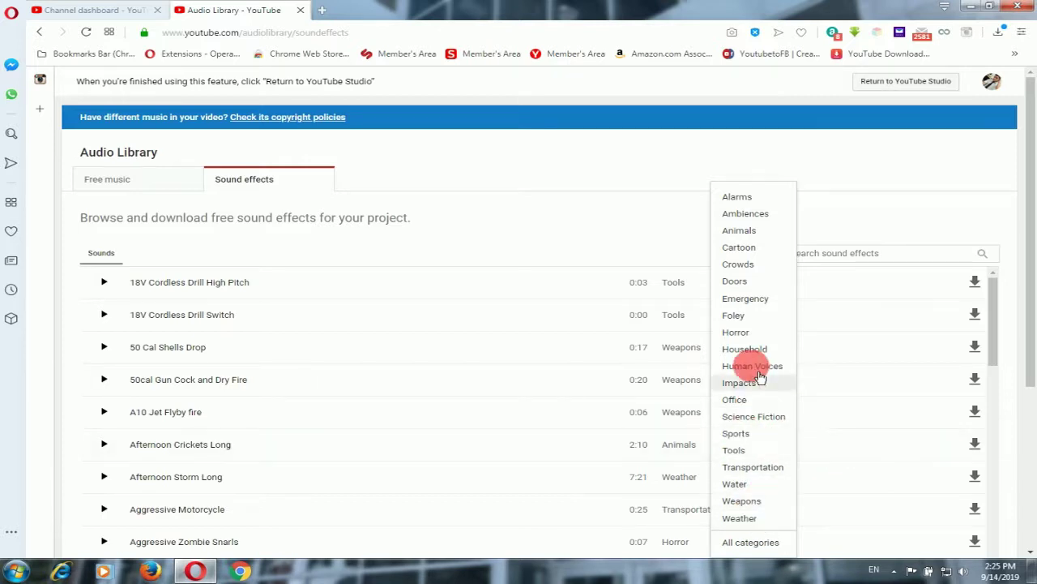
left_click(657, 247)
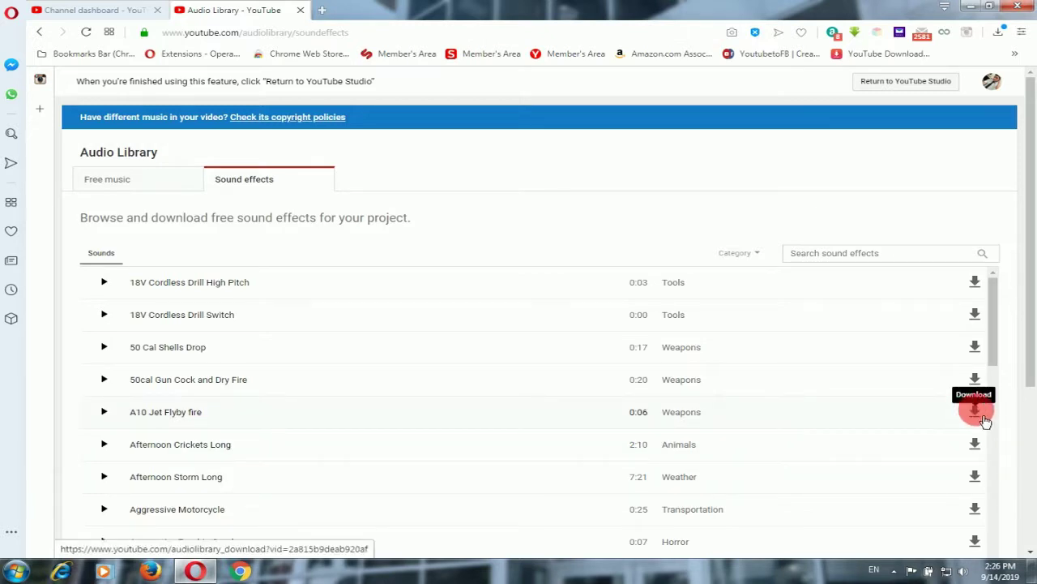
- Look further down the sound effects list and return to the free music page
scroll(816, 463, "down", 6)
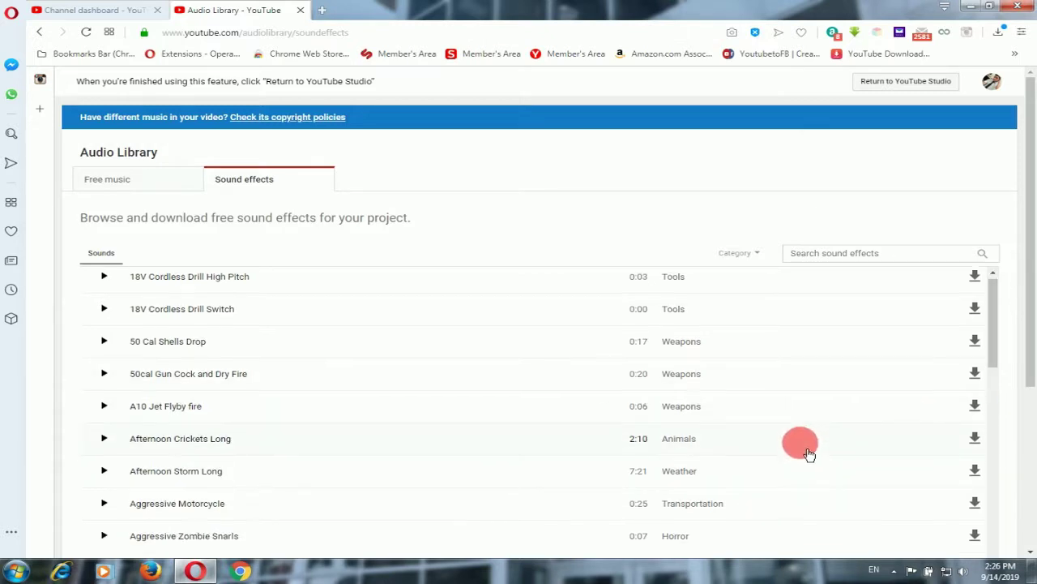
scroll(796, 426, "down", 4)
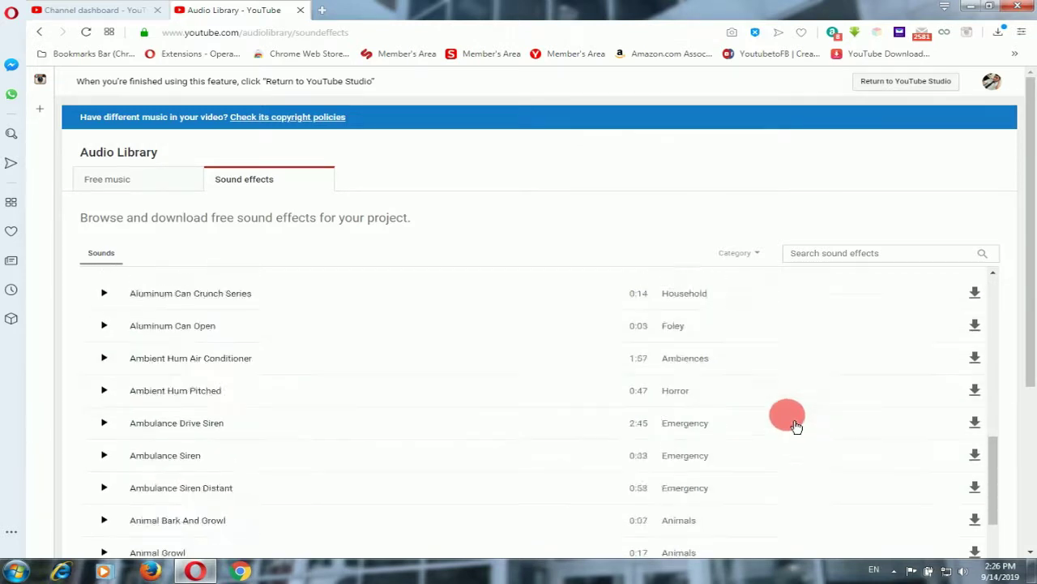
scroll(796, 420, "up", 7)
scroll(729, 341, "up", 3)
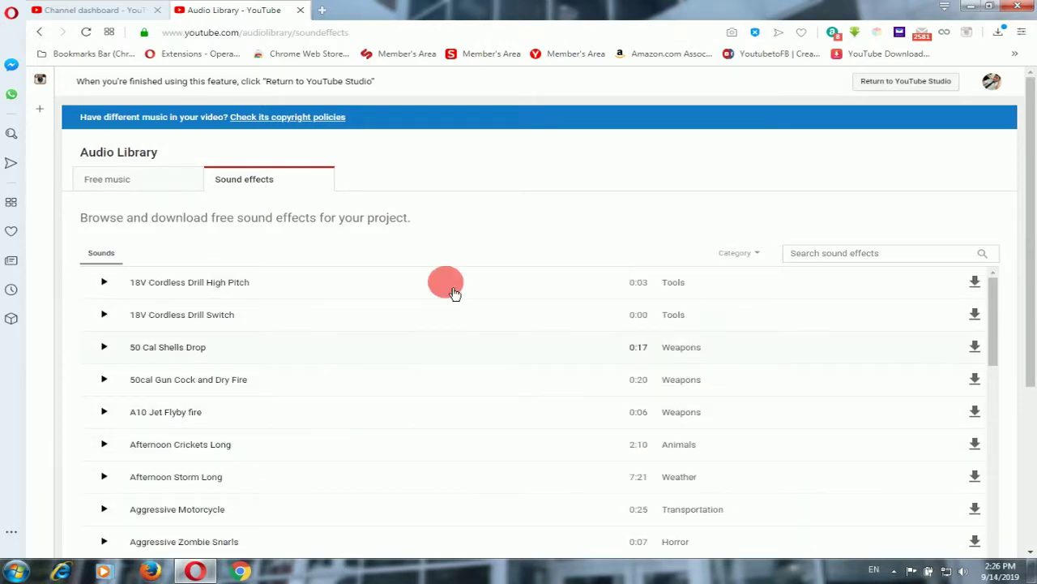
key("alt+Left")
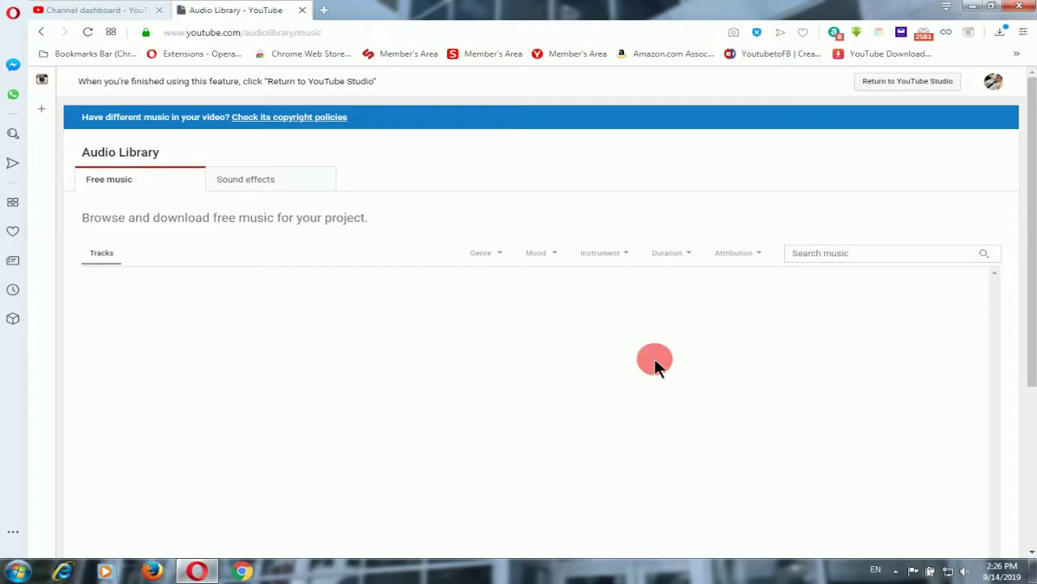